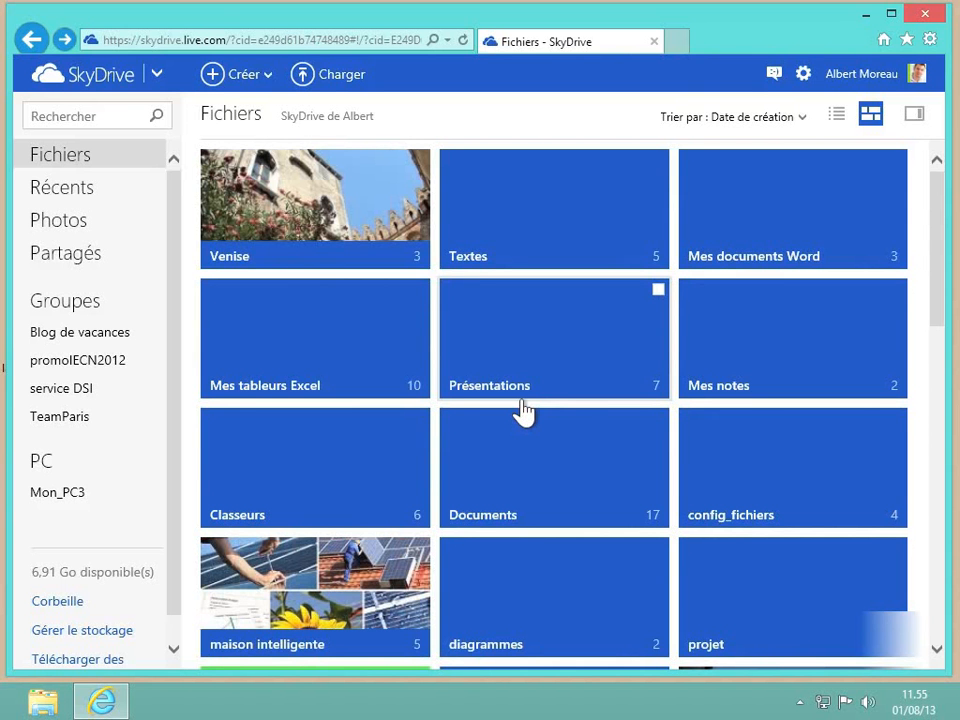
# Delete the Word document 93_tab_inser_(exercice) from the Fichiers list.
pyautogui.scroll(-3, 524, 410)
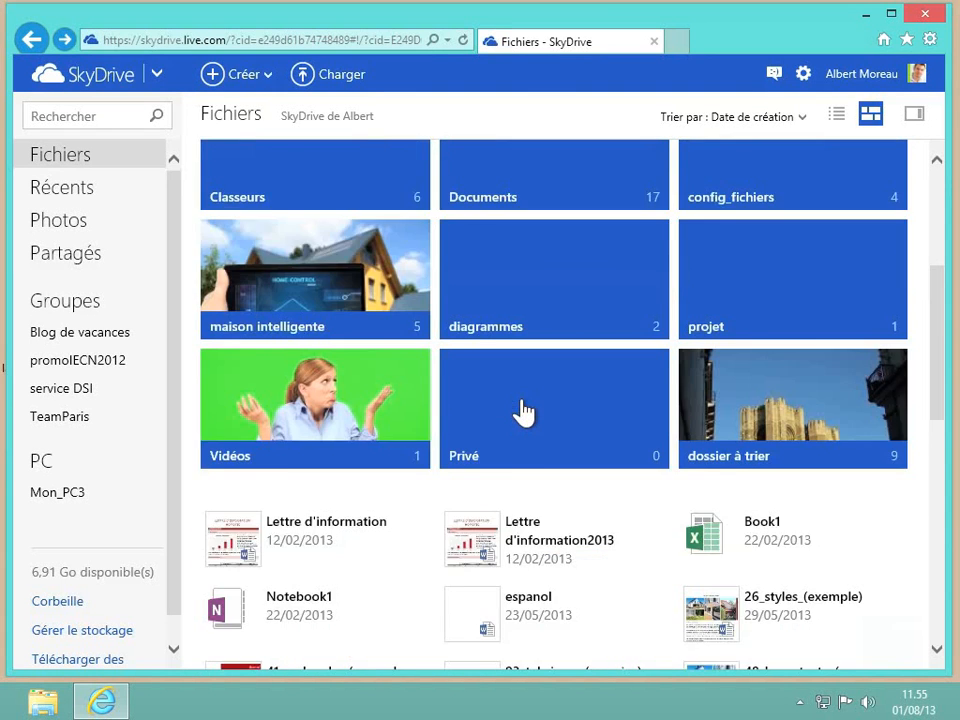
pyautogui.scroll(-3, 524, 410)
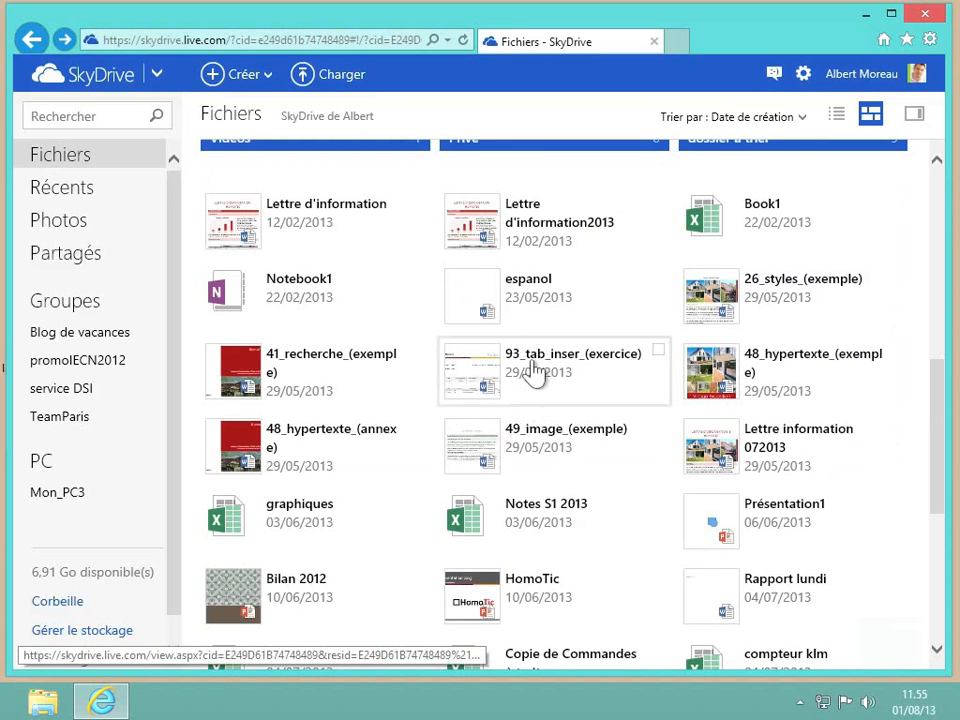
pyautogui.click(659, 351)
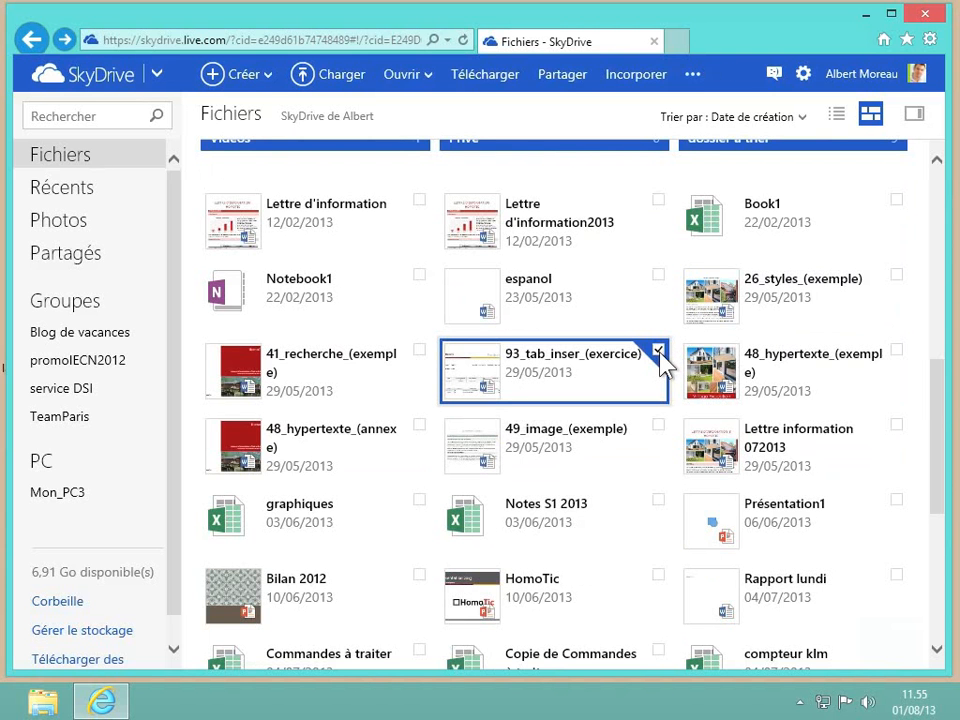
pyautogui.click(693, 78)
pyautogui.click(699, 116)
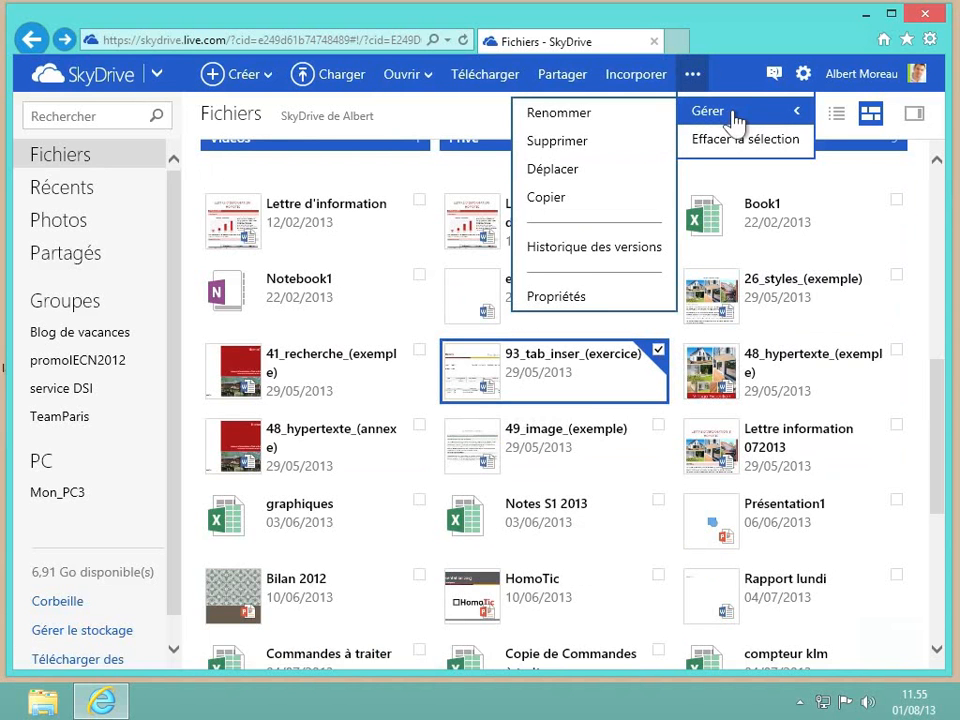
pyautogui.click(575, 148)
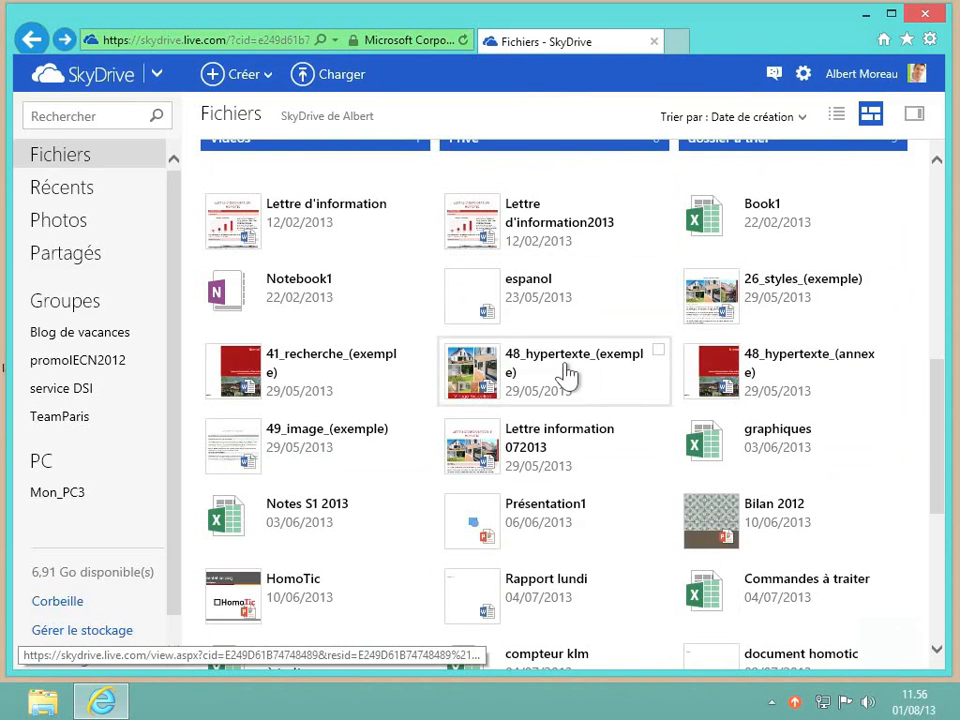
# Delete the Bilan 2012 presentation and cancel that deletion.
pyautogui.rightClick(727, 517)
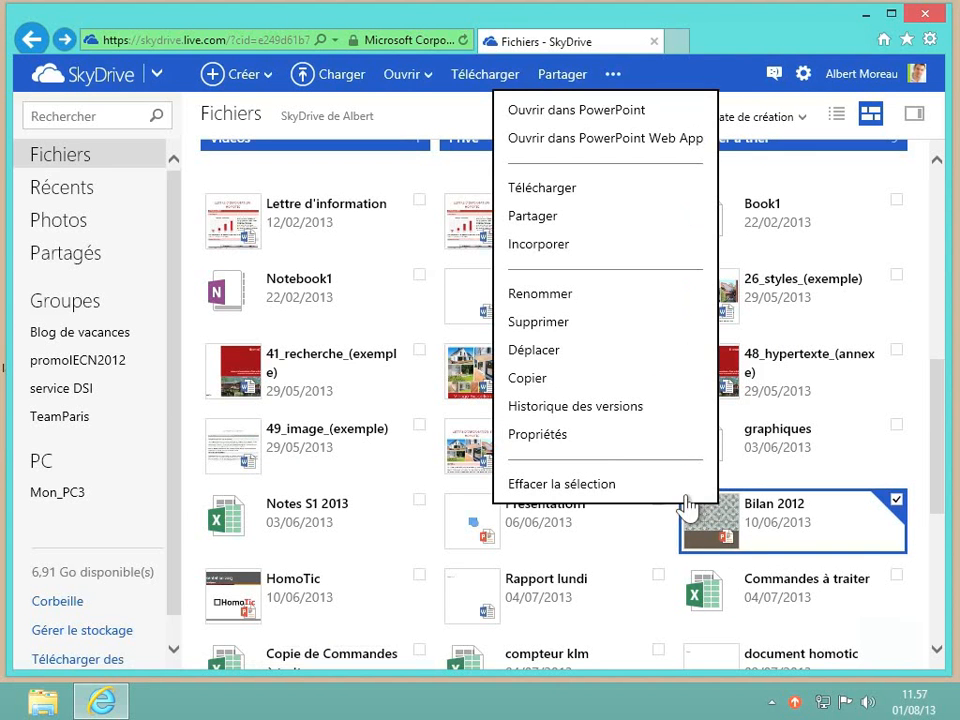
pyautogui.click(572, 328)
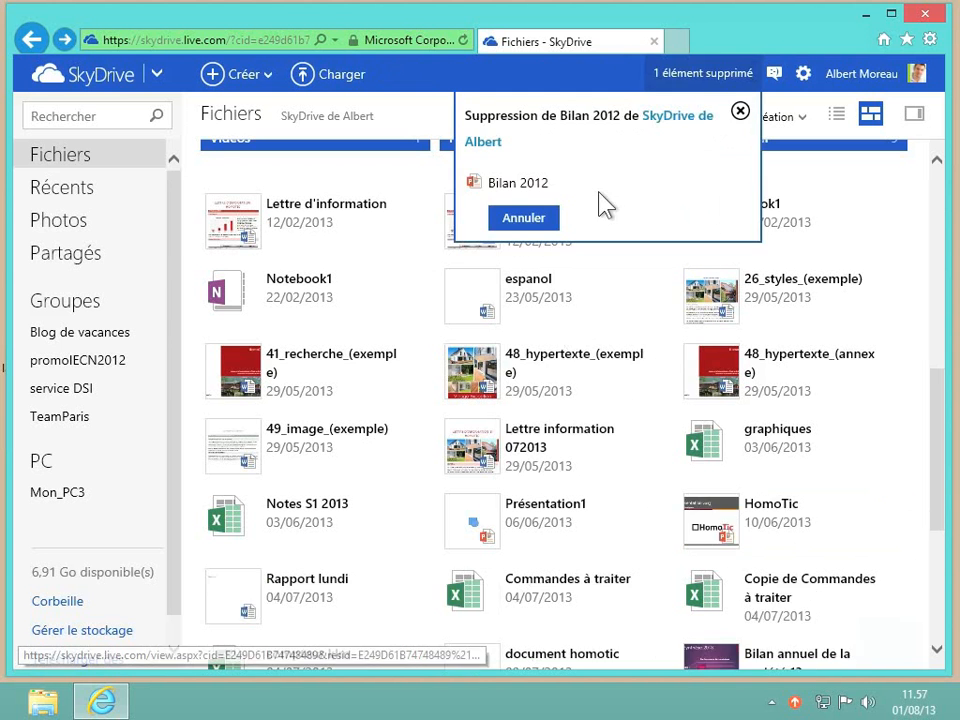
pyautogui.click(512, 219)
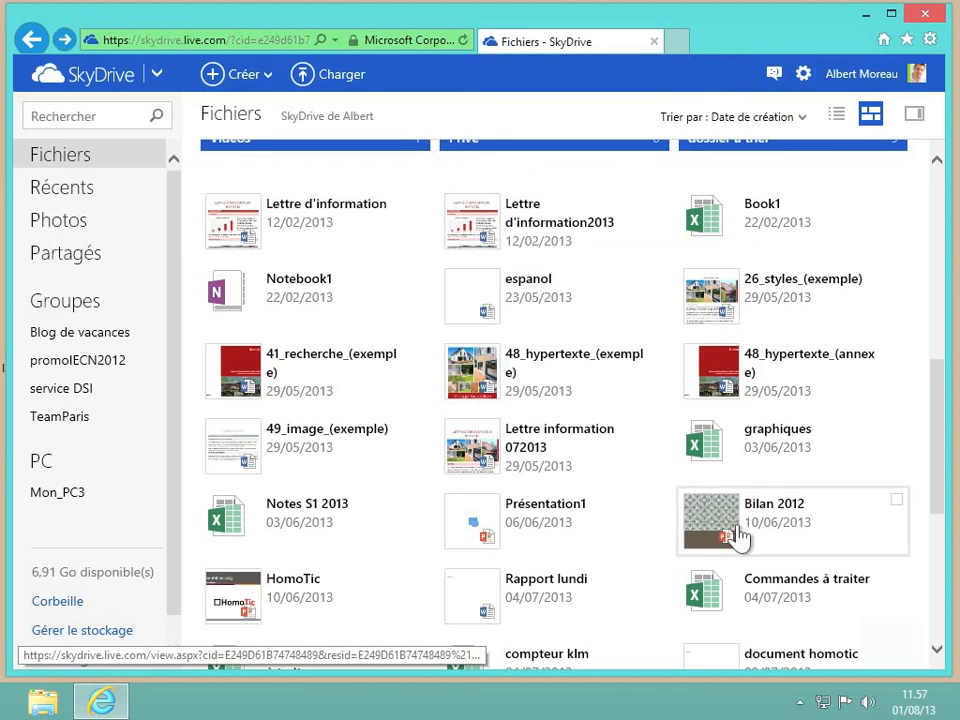
# Delete the Bilan 2012 presentation from the Fichiers list and dismiss the deletion notification.
pyautogui.click(896, 502)
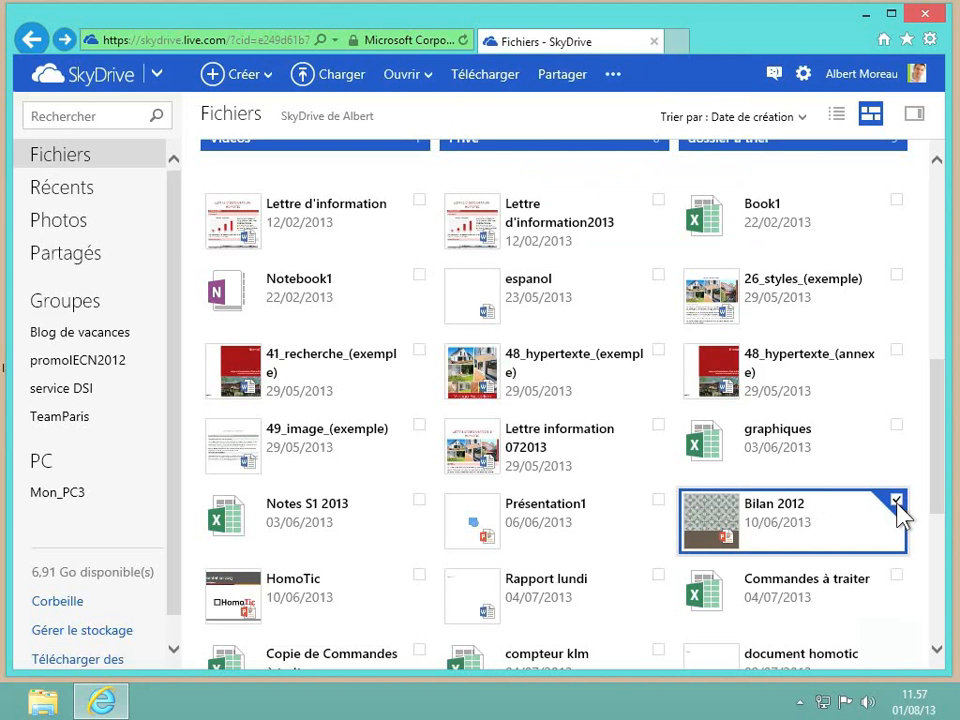
pyautogui.press('Delete')
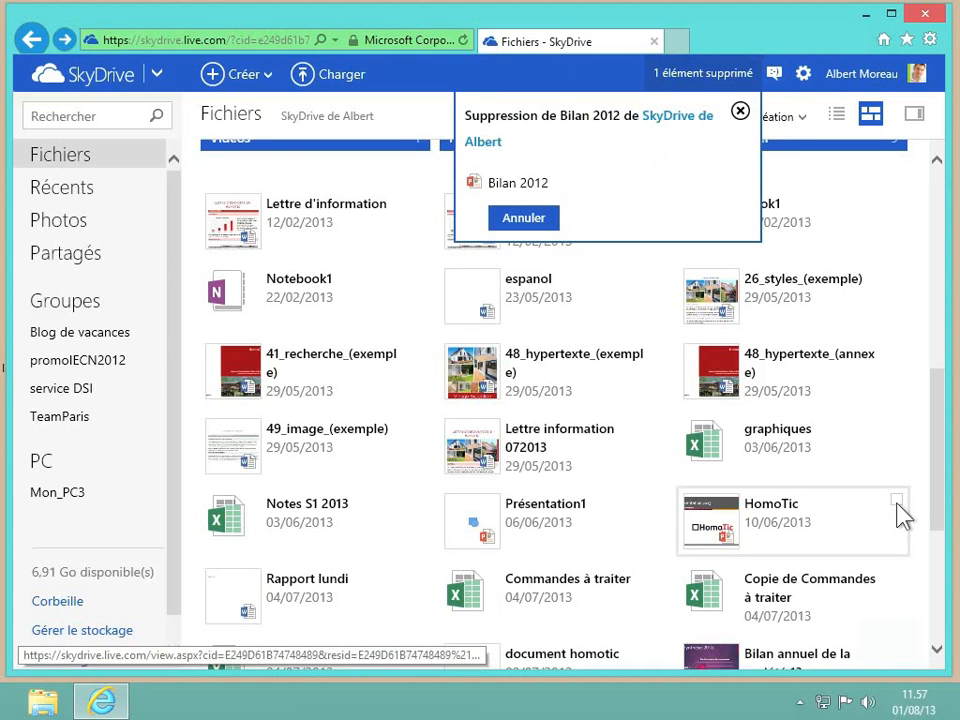
pyautogui.click(741, 112)
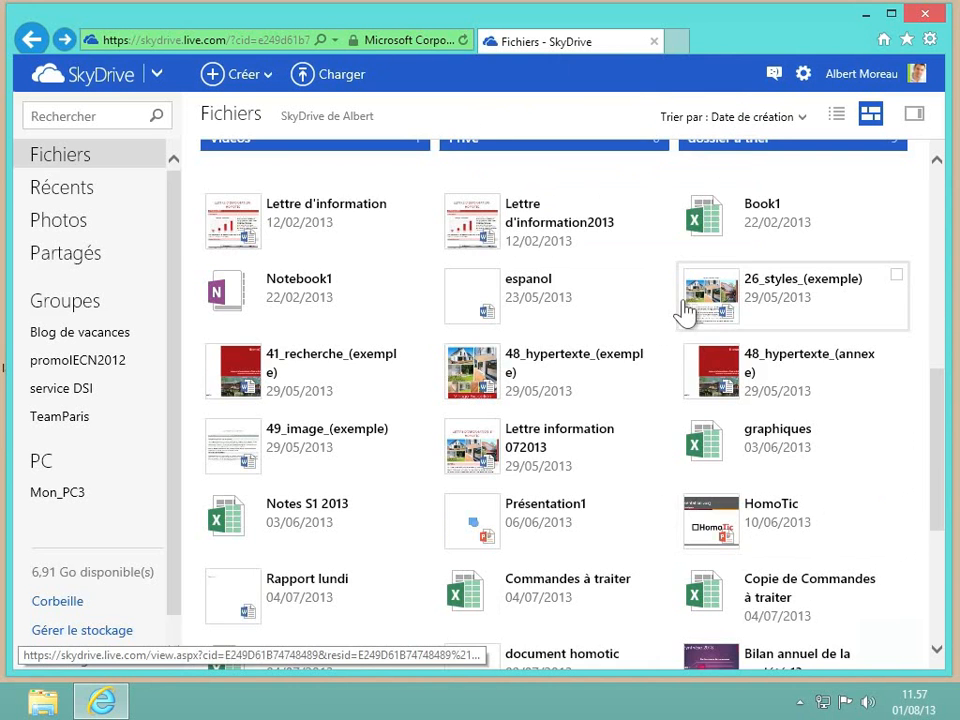
# Delete the Textes folder from the Fichiers list.
pyautogui.scroll(5, 681, 311)
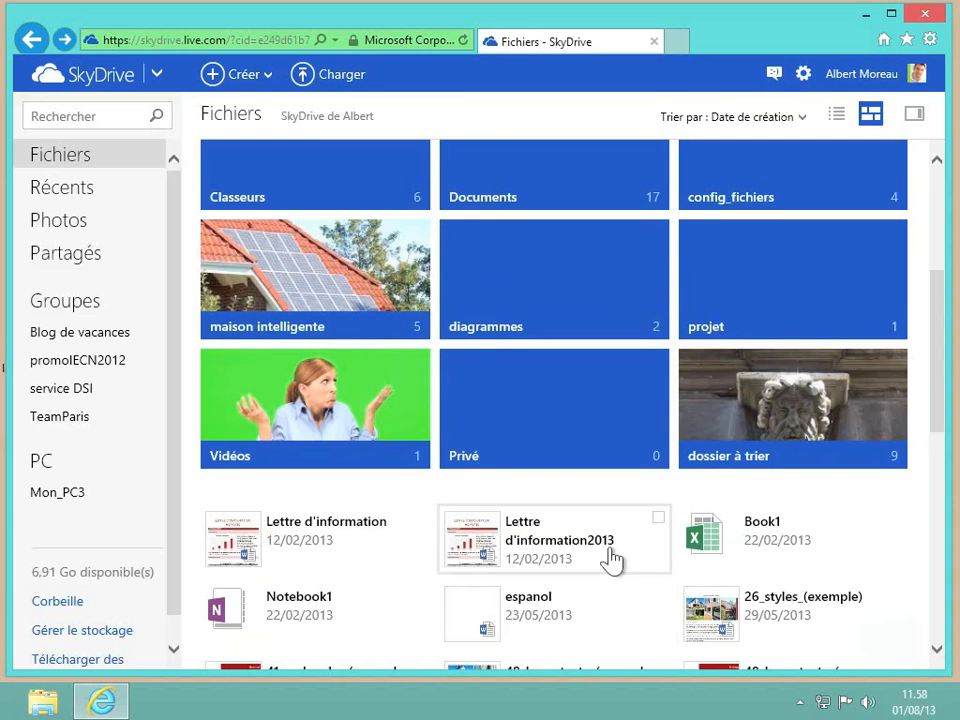
pyautogui.scroll(3, 612, 562)
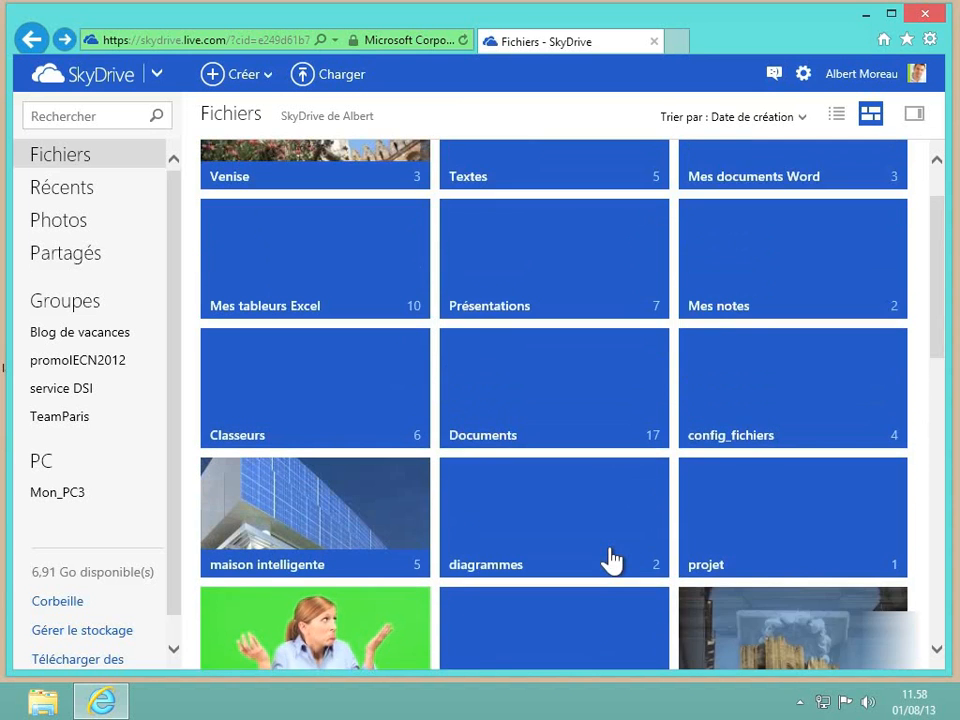
pyautogui.scroll(1, 617, 381)
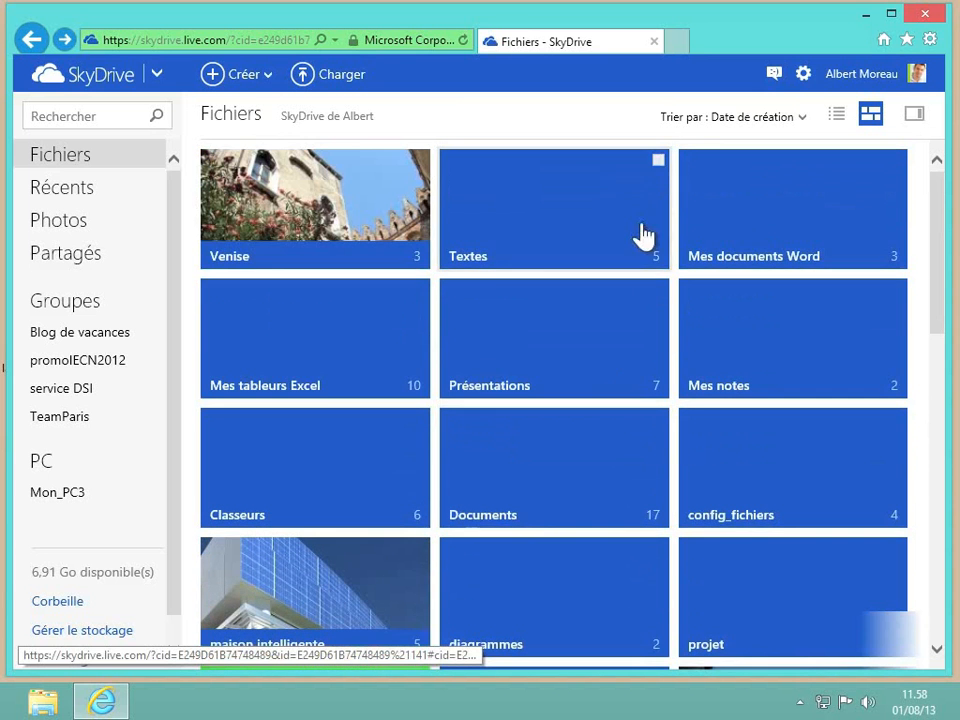
pyautogui.click(658, 161)
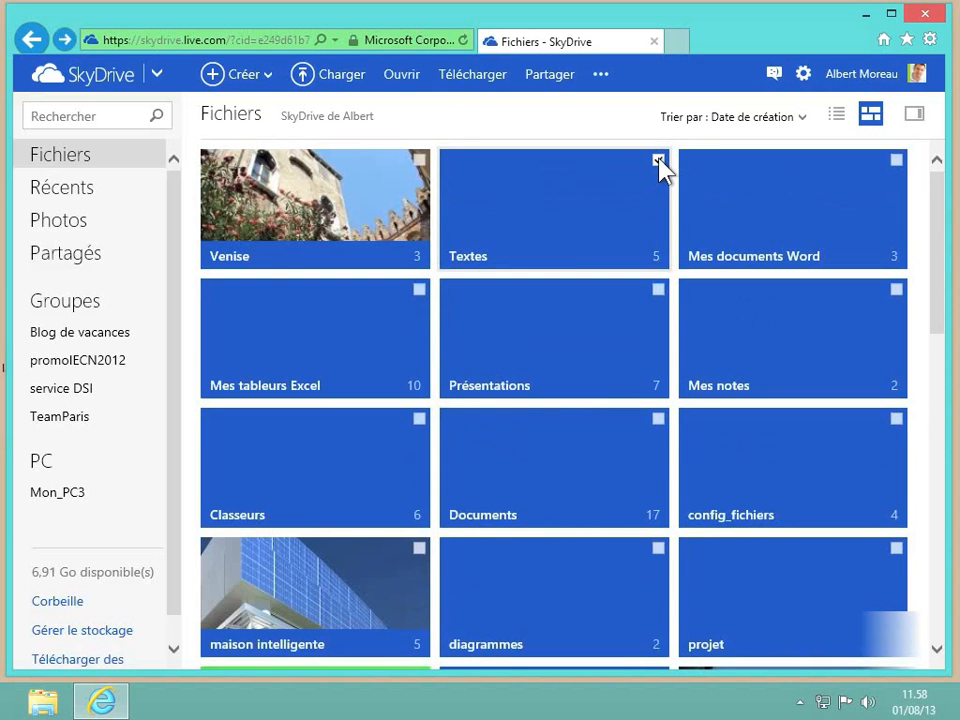
pyautogui.press('Delete')
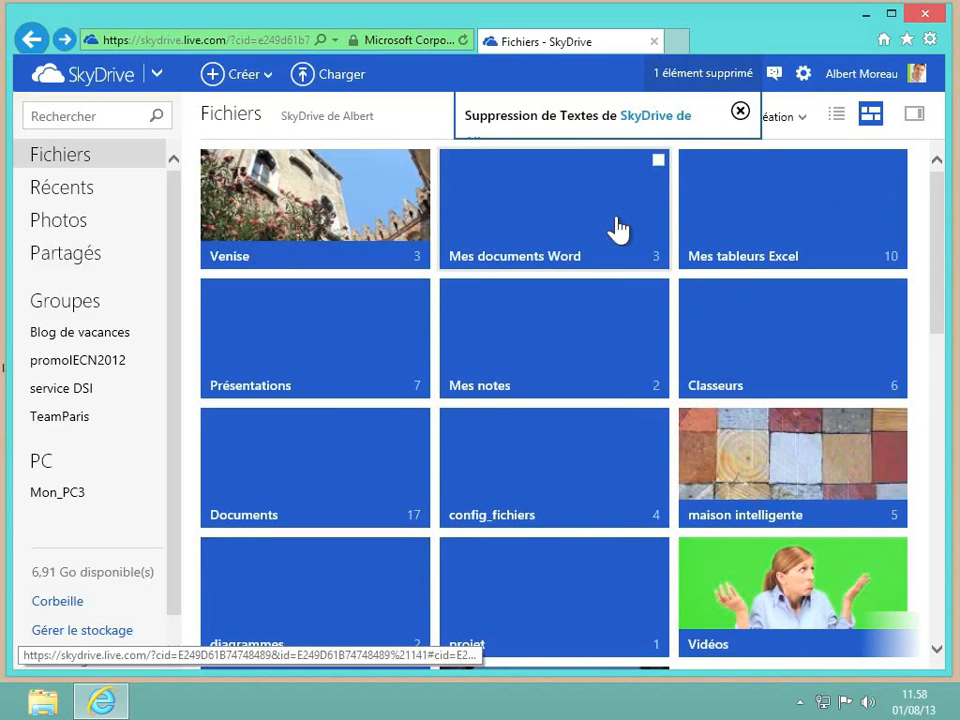
# Delete the files Book1 and 26_styles_(exemple) together and dismiss the deletion notification.
pyautogui.scroll(-3, 618, 229)
pyautogui.scroll(-2, 618, 229)
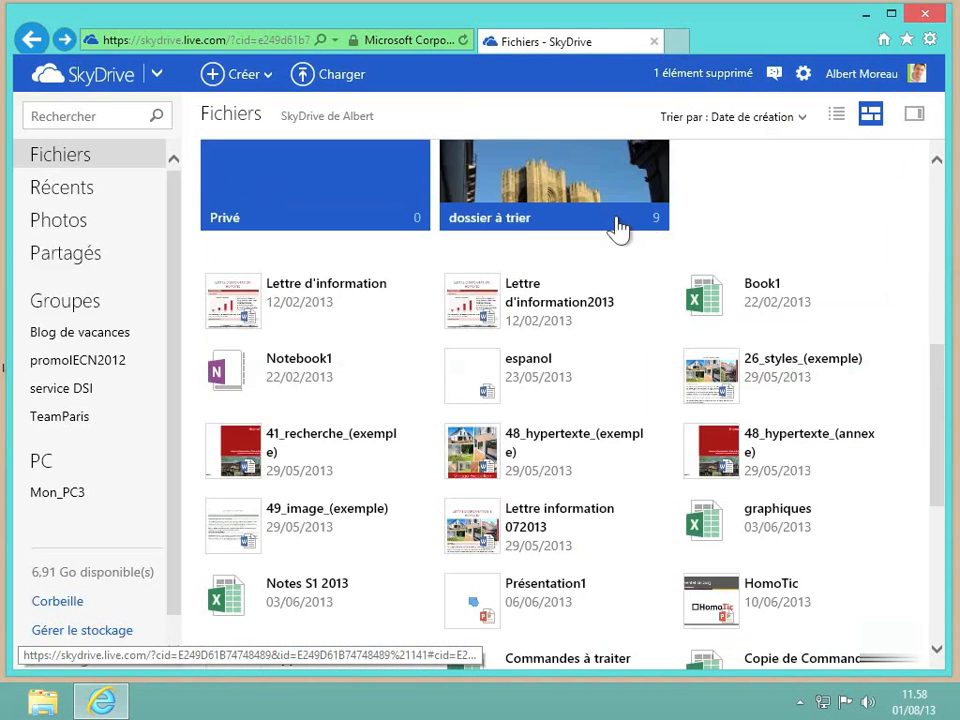
pyautogui.click(896, 282)
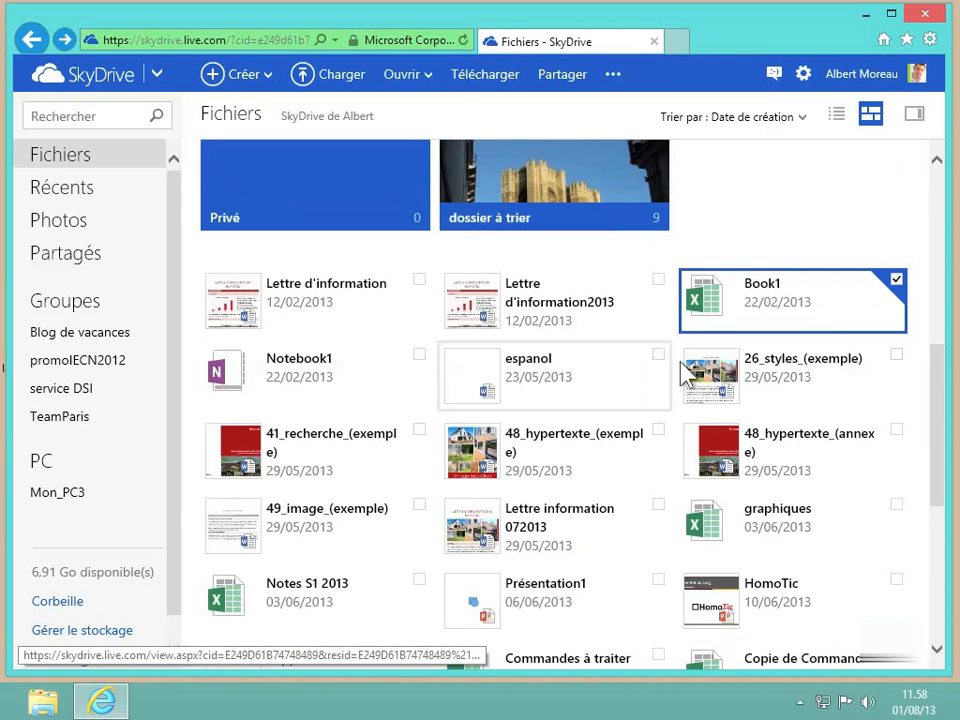
pyautogui.click(897, 360)
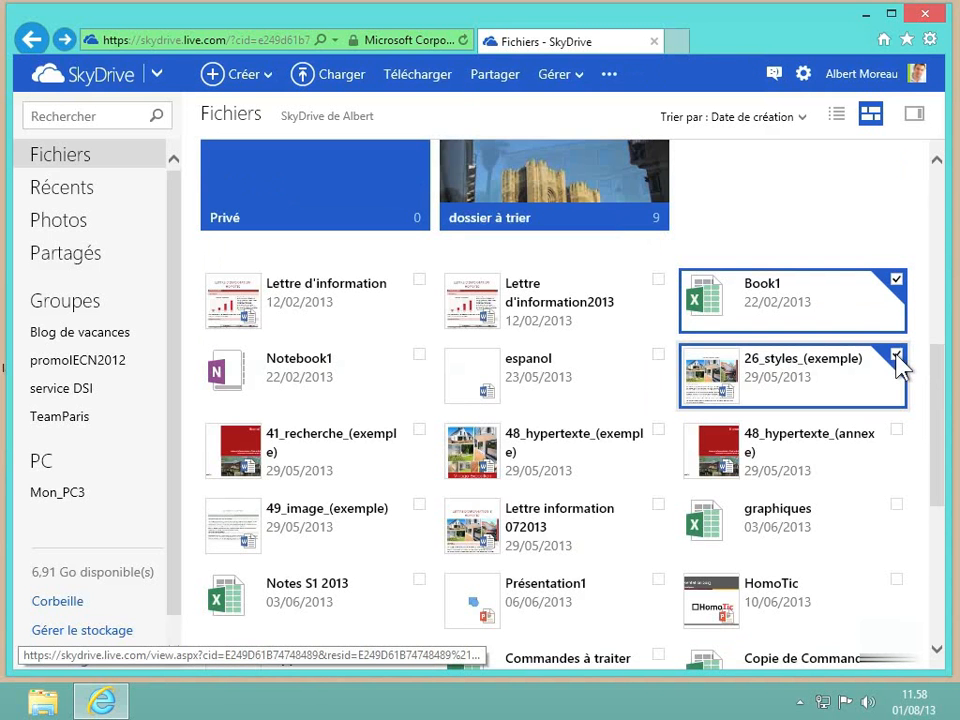
pyautogui.press('Delete')
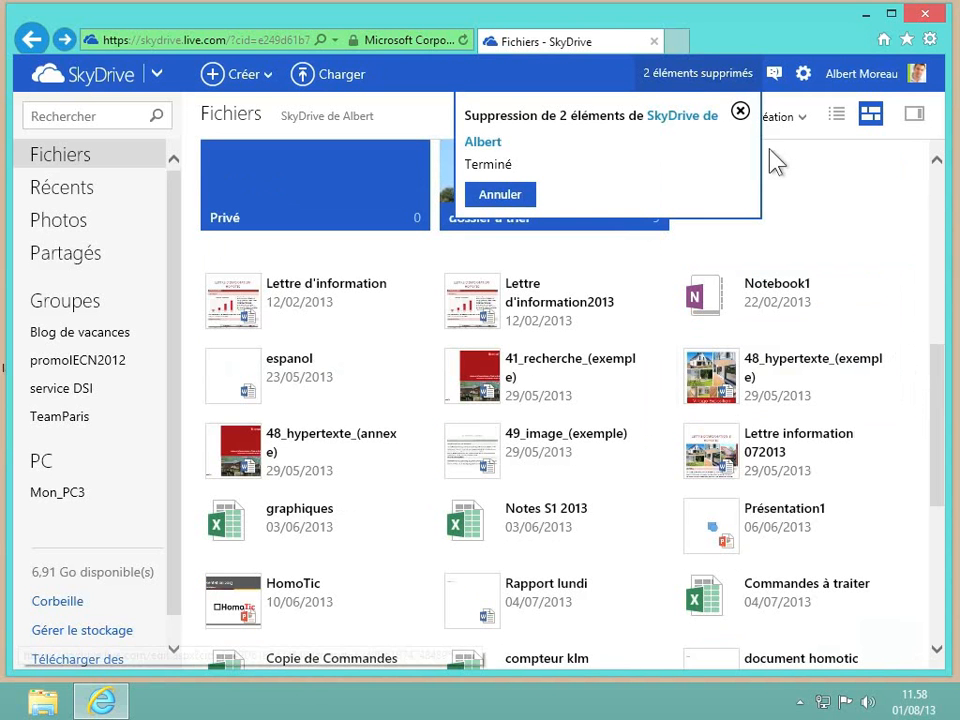
pyautogui.click(740, 112)
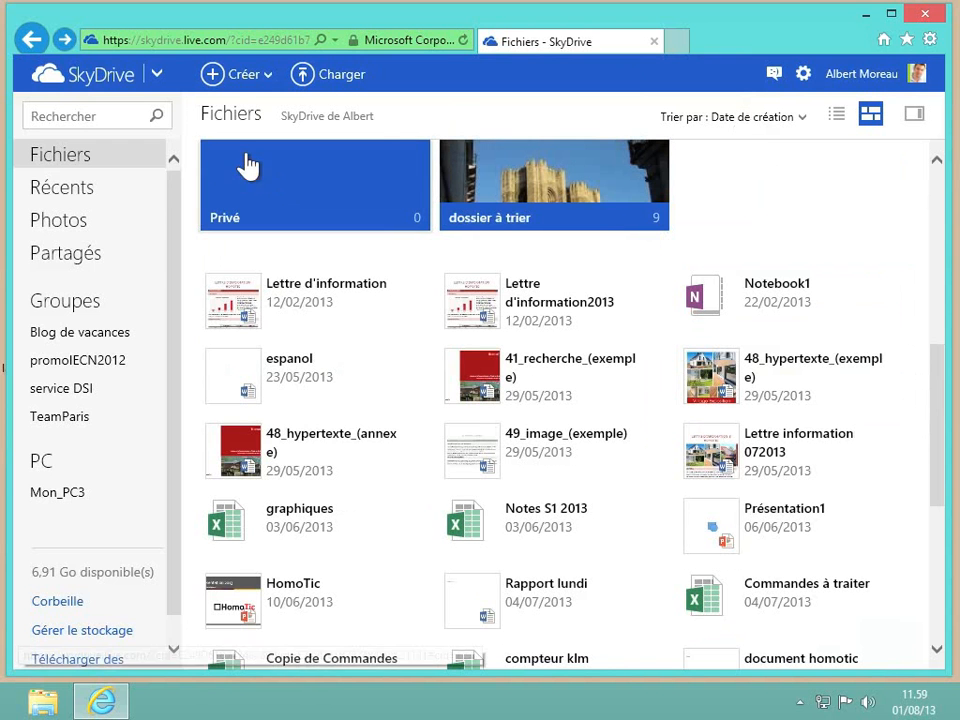
# Open the recycle bin (Corbeille) and sort its items by deletion date.
pyautogui.scroll(-1, 117, 270)
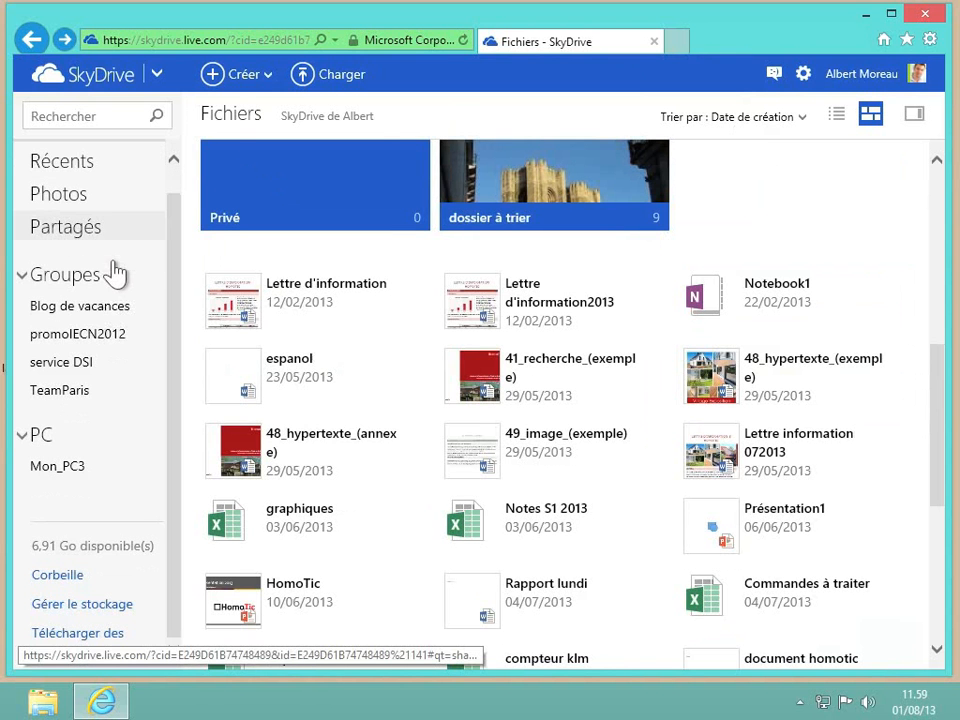
pyautogui.click(58, 577)
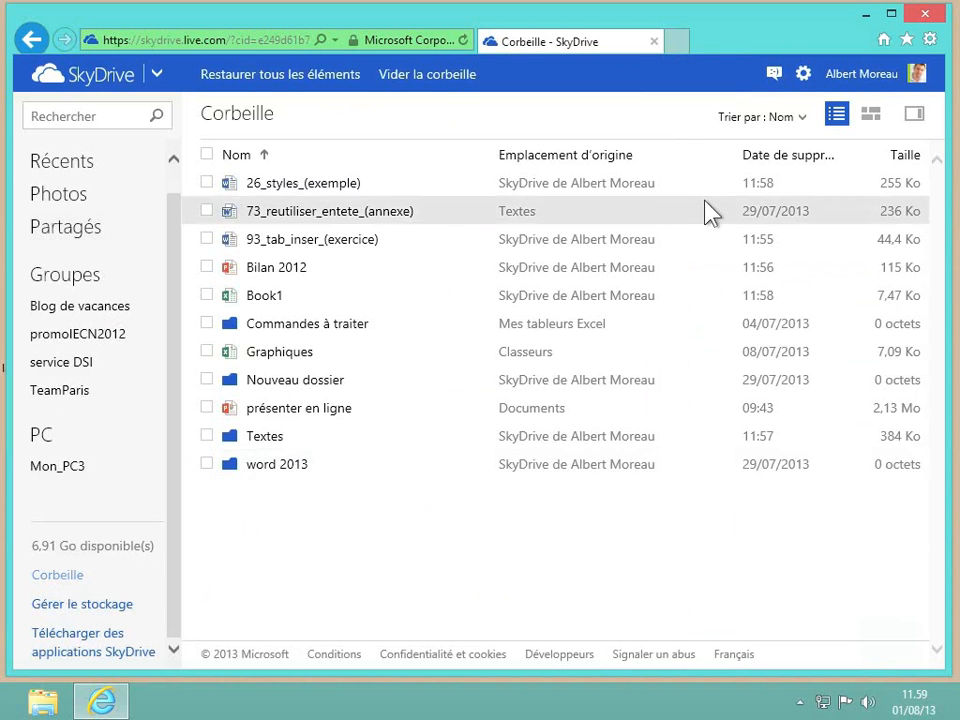
pyautogui.click(757, 160)
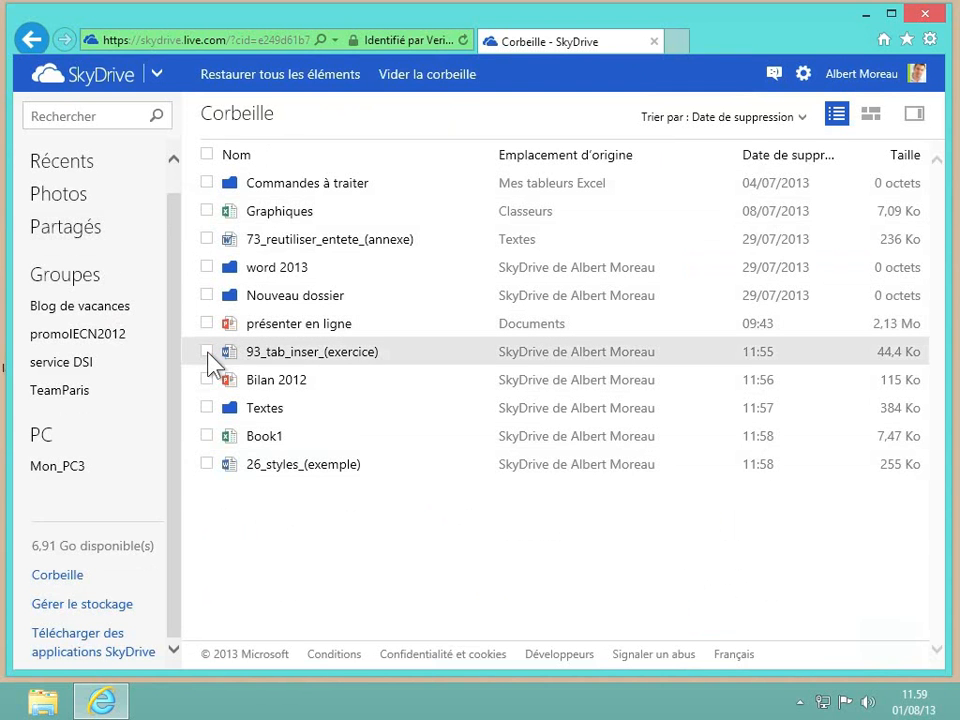
# Restore 93_tab_inser_(exercice) and Bilan 2012 from the recycle bin, one after the other.
pyautogui.click(207, 353)
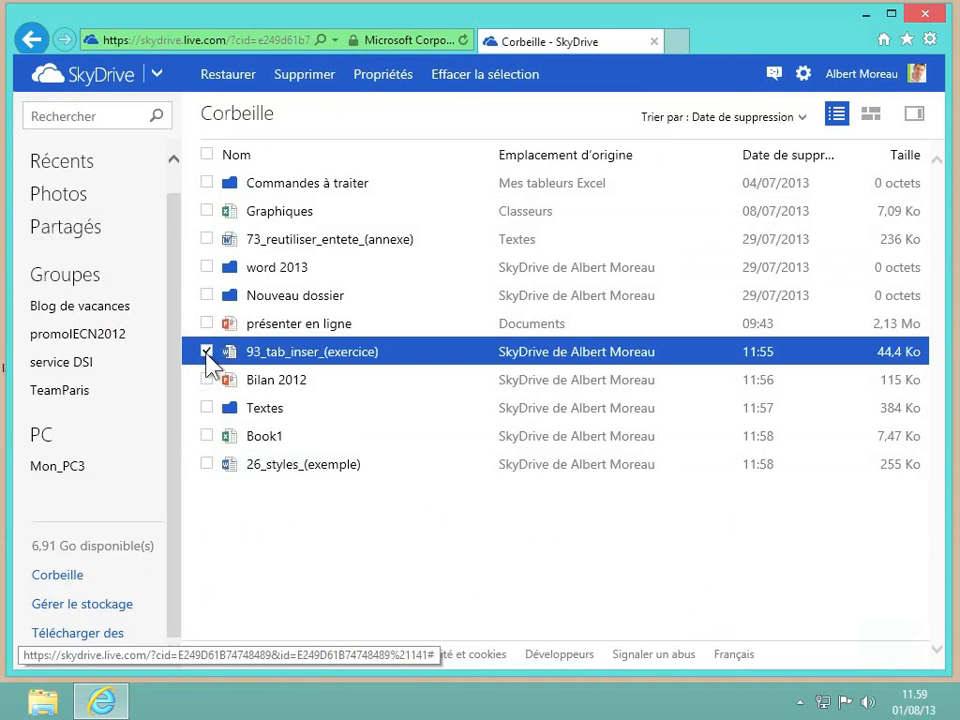
pyautogui.click(230, 75)
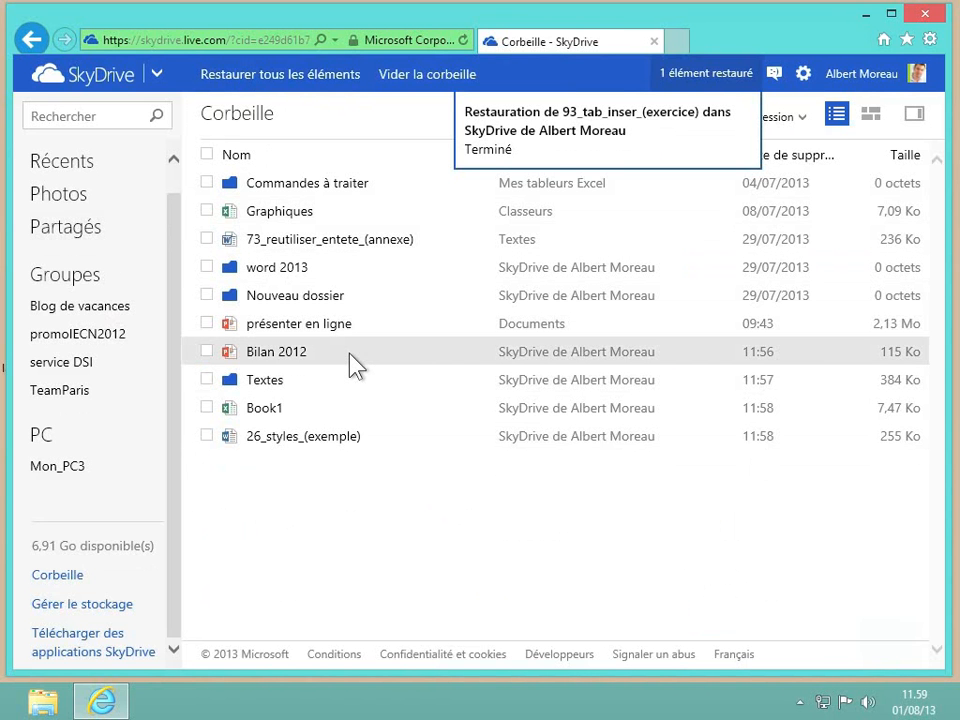
pyautogui.rightClick(288, 357)
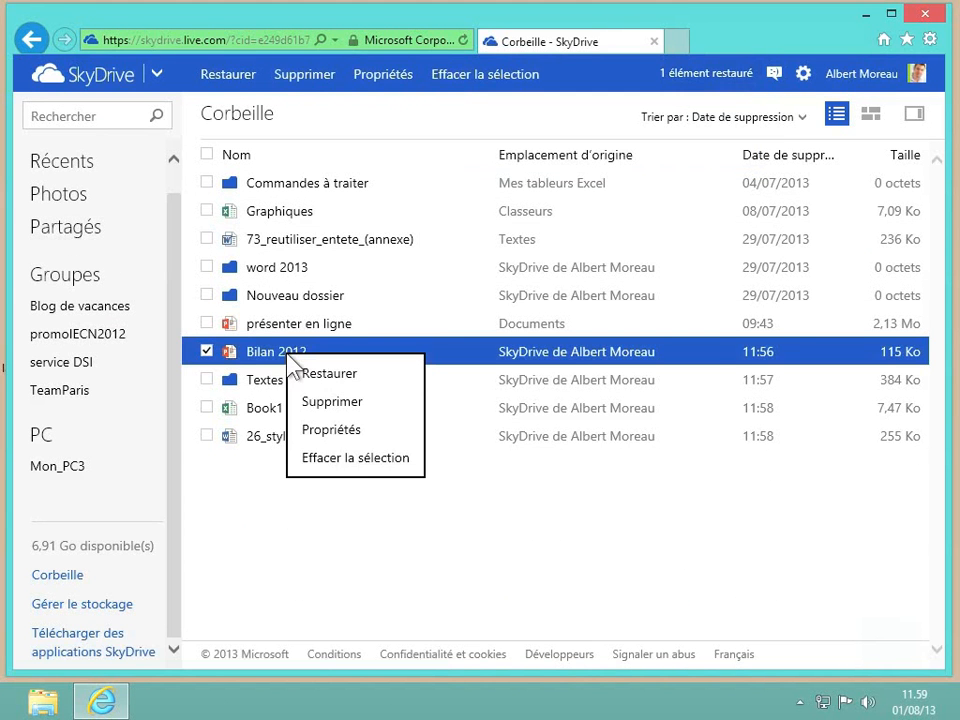
pyautogui.click(340, 384)
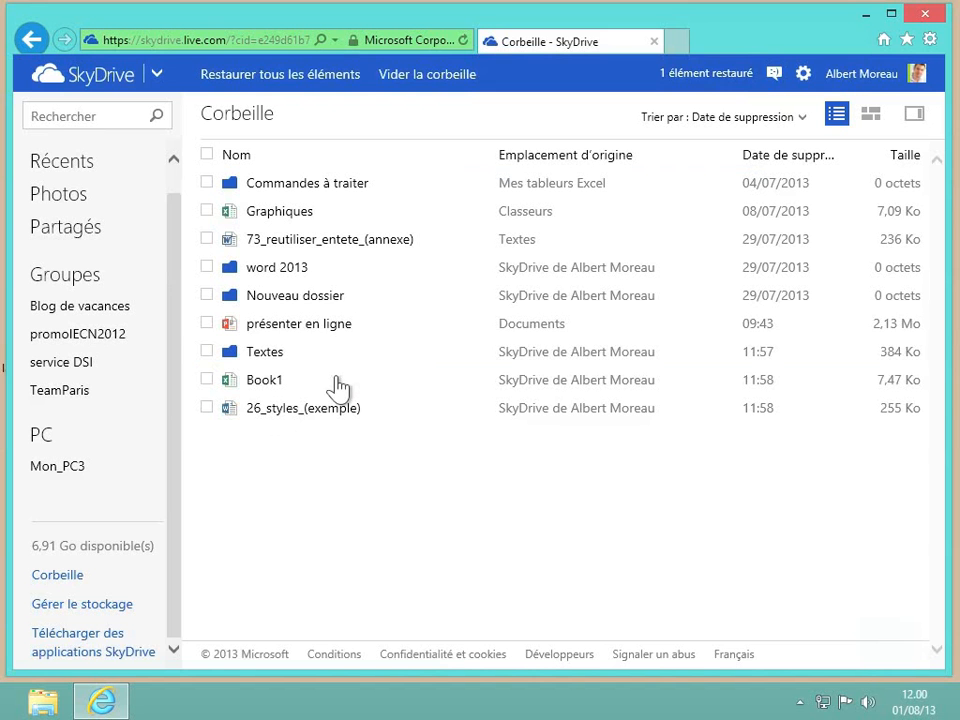
# Restore présenter en ligne, Textes, Book1 and 26_styles_(exemple) together from the recycle bin.
pyautogui.click(206, 324)
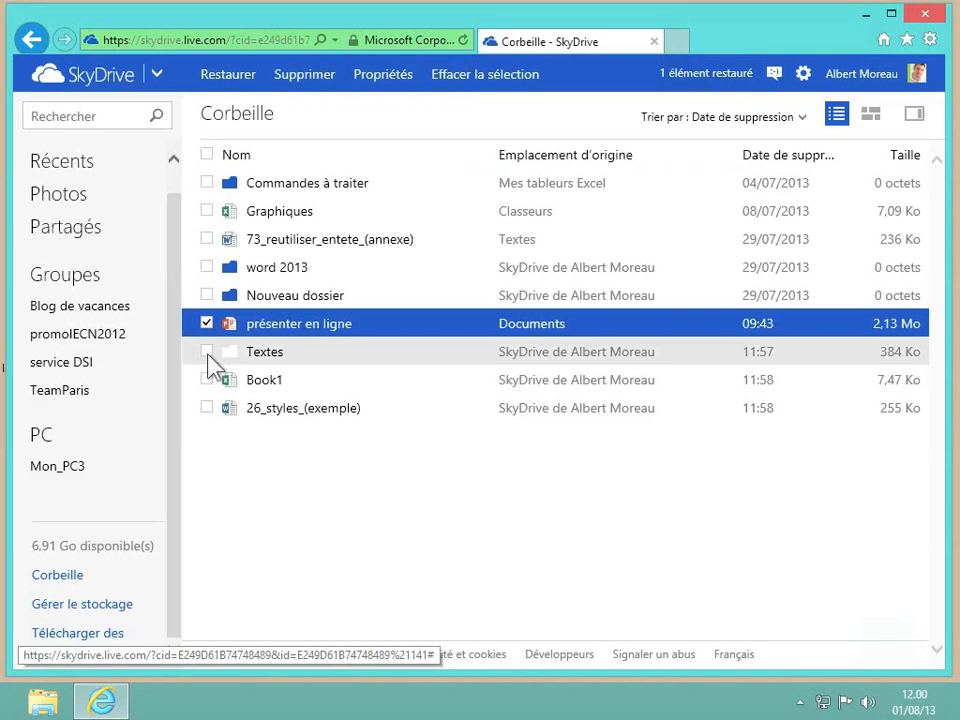
pyautogui.click(206, 352)
pyautogui.click(206, 380)
pyautogui.click(206, 408)
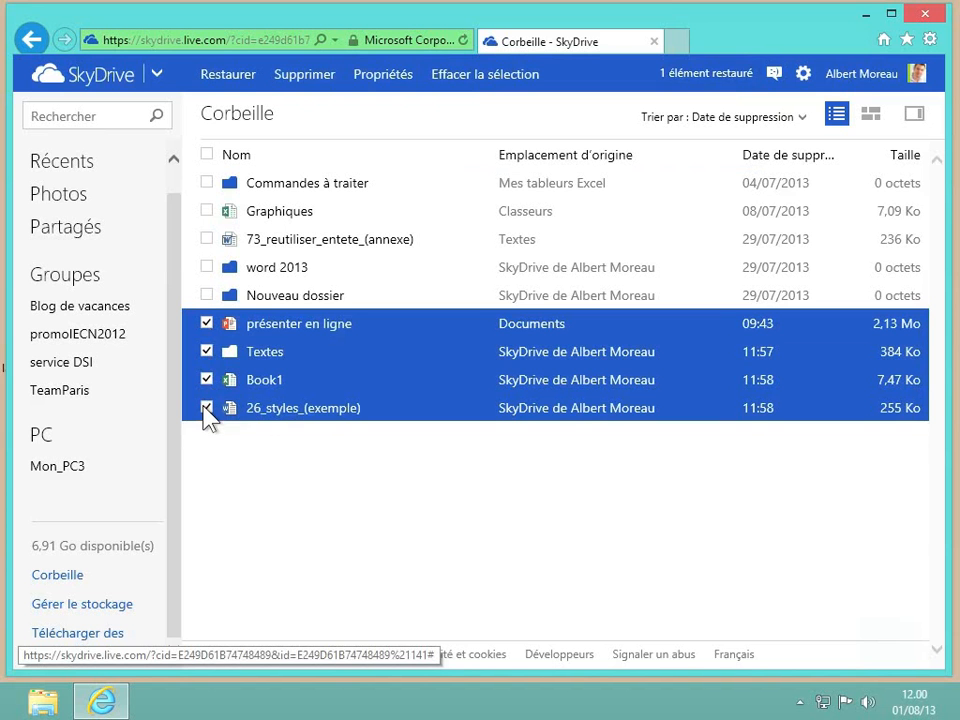
pyautogui.click(228, 75)
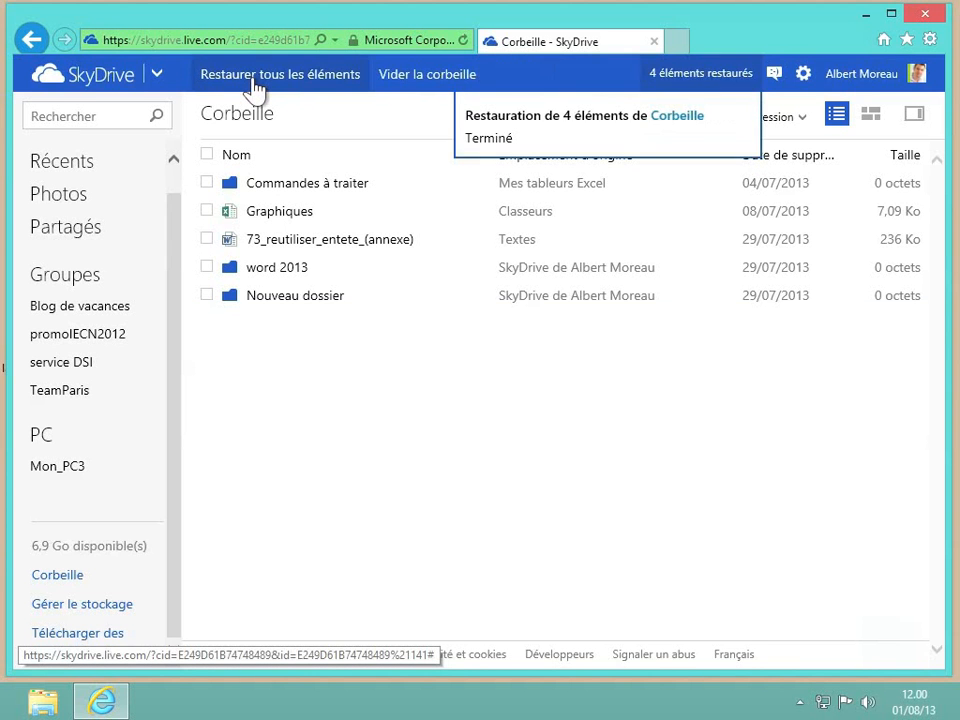
# Show the properties of the Nouveau dossier folder in the recycle bin and delete the folder permanently.
pyautogui.click(302, 298)
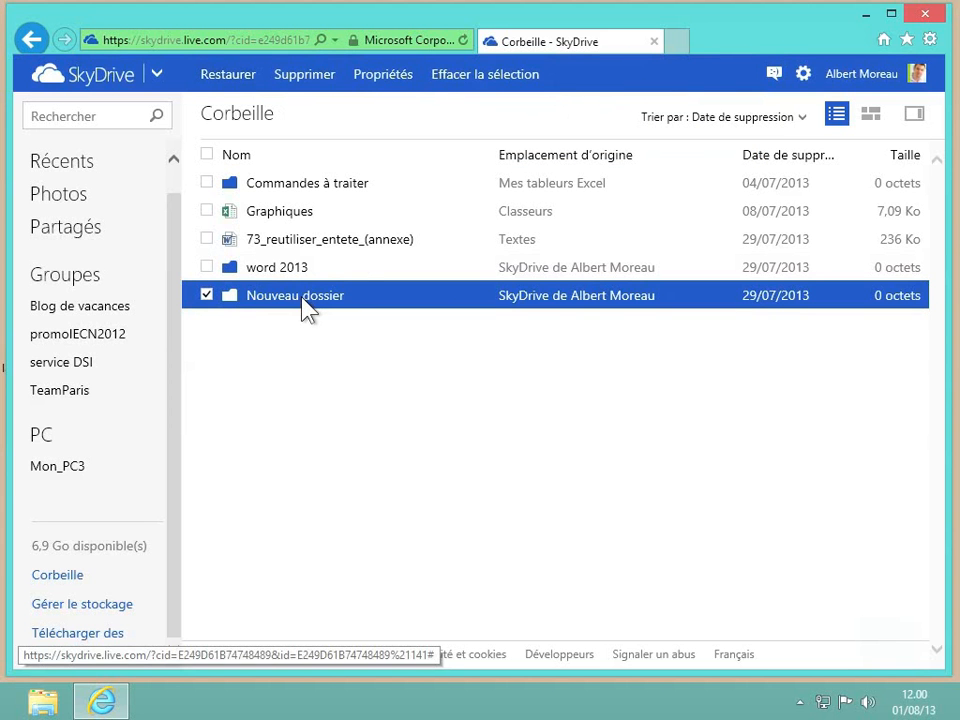
pyautogui.click(385, 84)
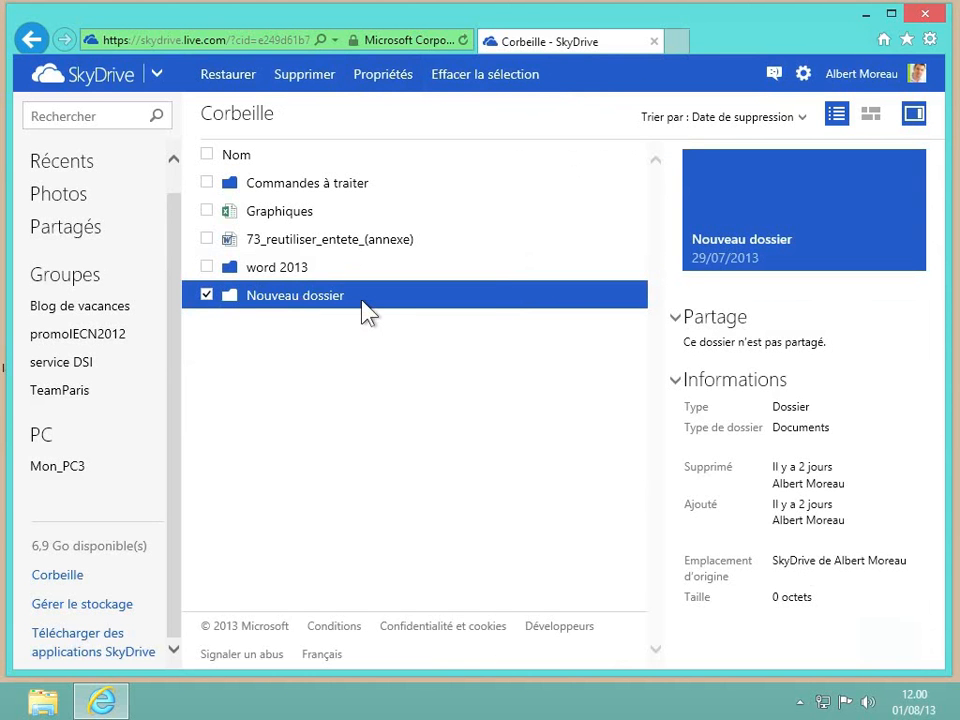
pyautogui.click(304, 73)
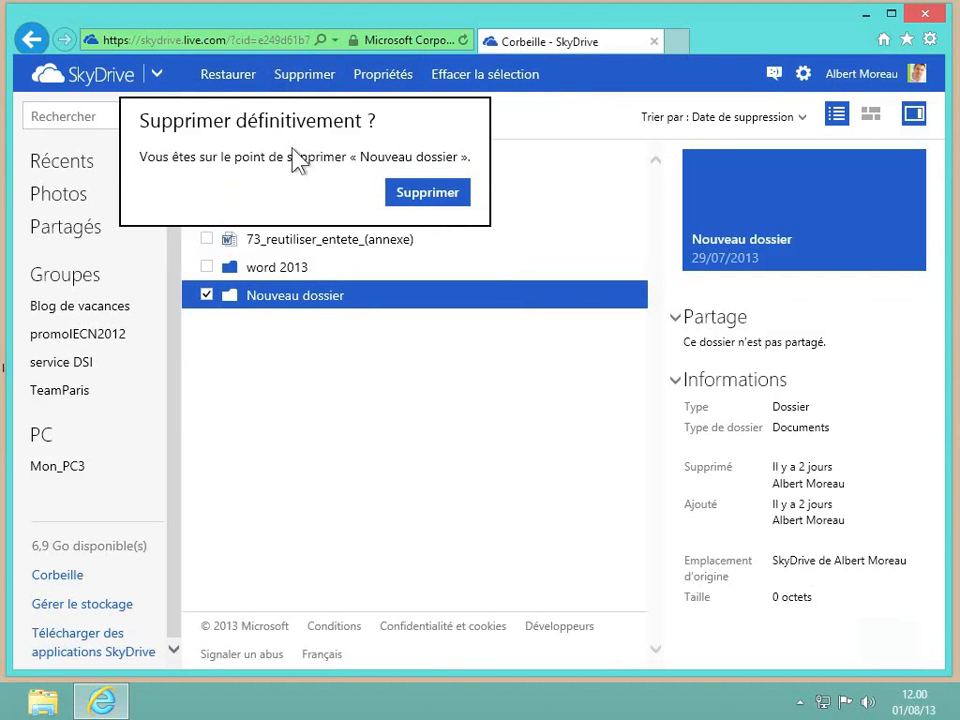
pyautogui.click(414, 194)
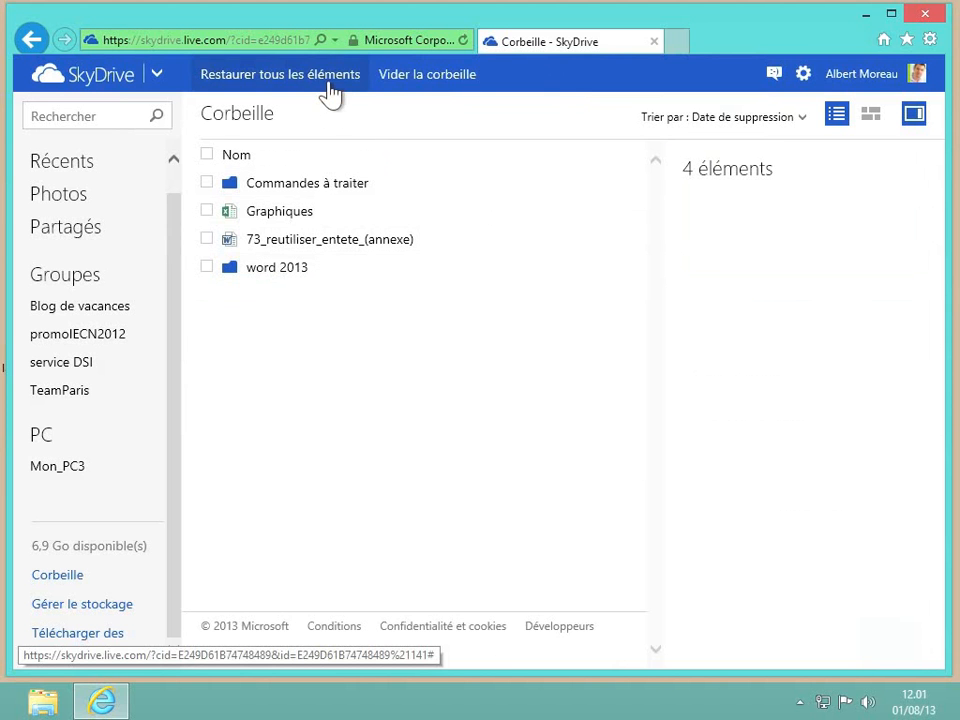
# Empty the recycle bin, permanently deleting all its remaining items.
pyautogui.click(428, 76)
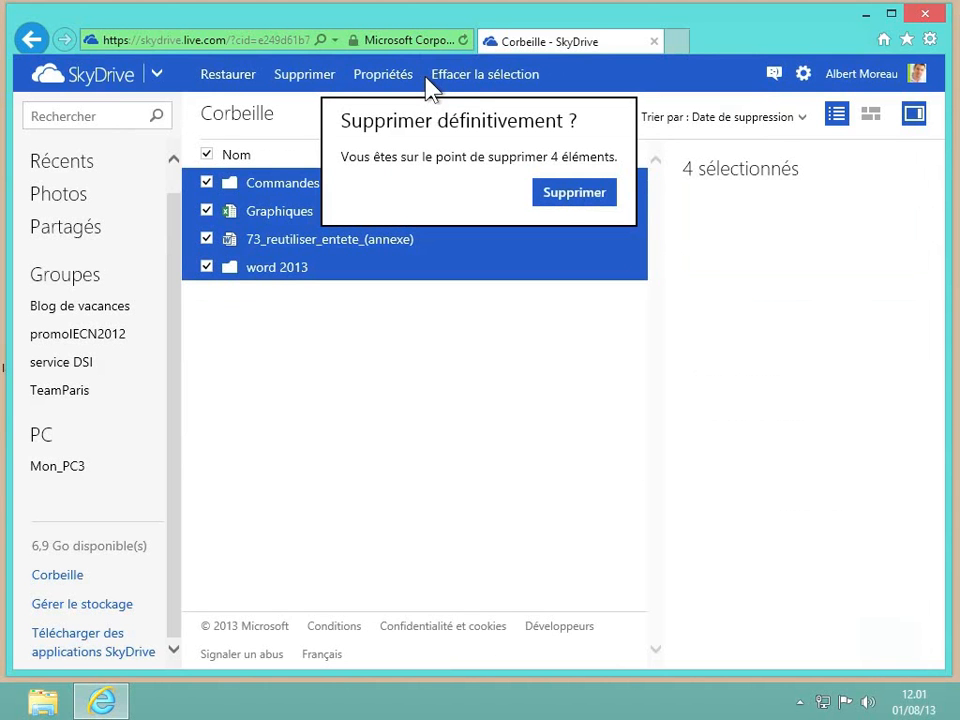
pyautogui.click(566, 194)
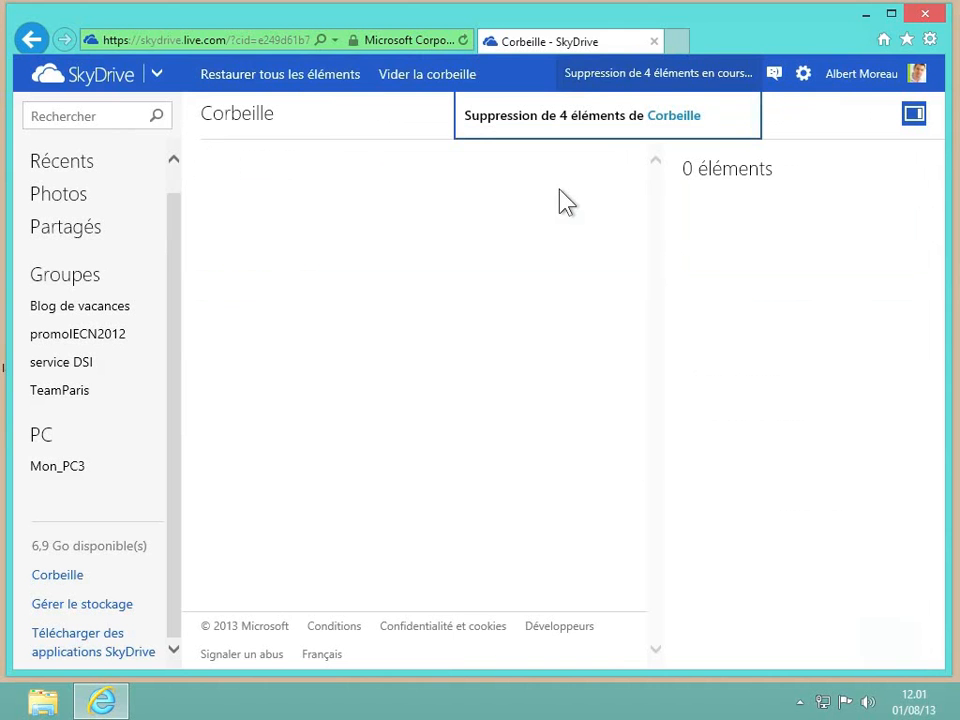